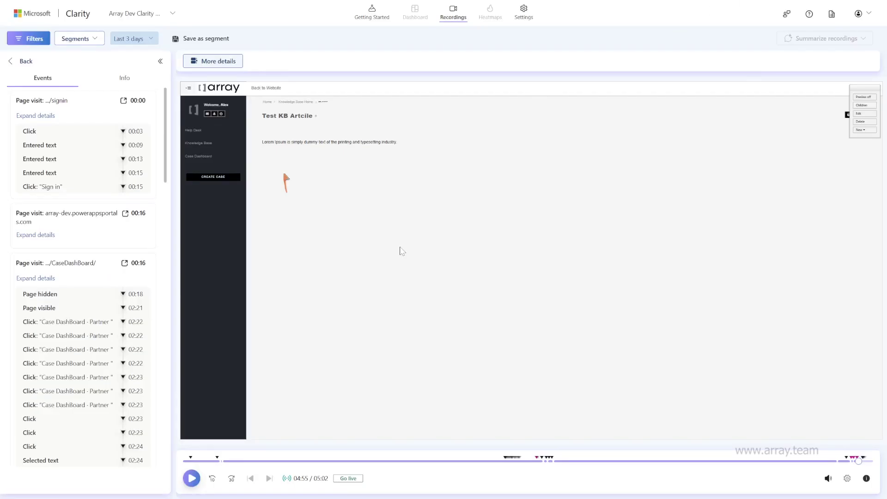
# - Replay the session recording from the Case DashBoard click event at 02:23
pyautogui.scroll(-5, 71, 241)
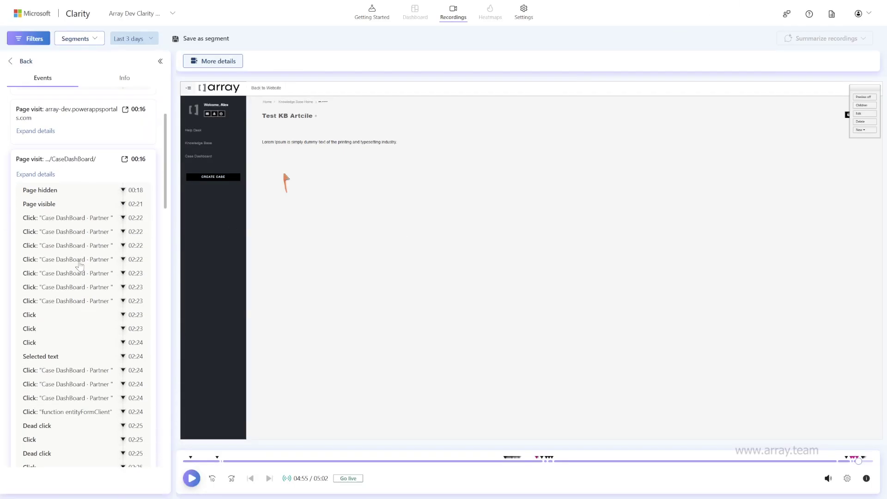
pyautogui.click(79, 268)
pyautogui.scroll(1, 79, 268)
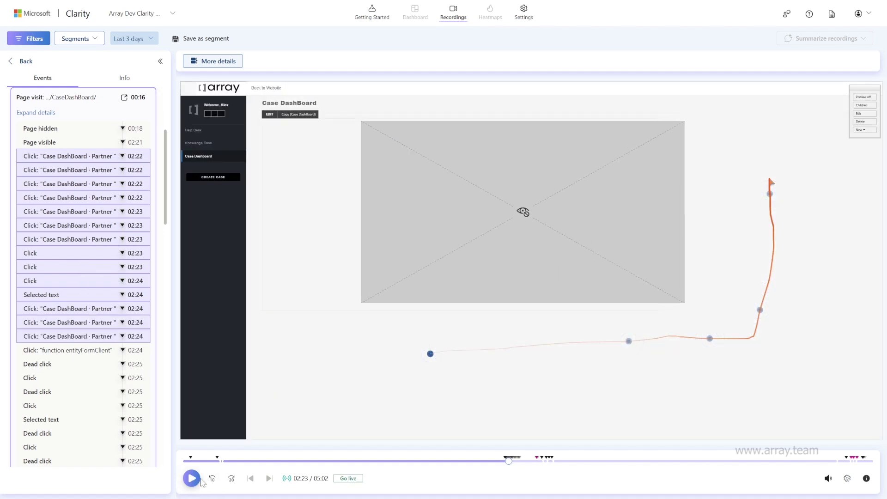
pyautogui.click(201, 477)
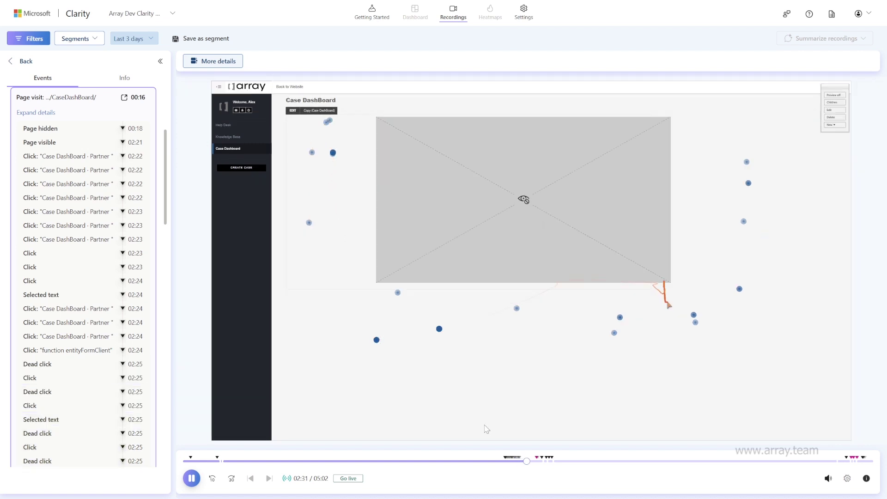
# - Jump the session replay to the dead click at 02:25, and to the knowledgebase page visit at 02:39
pyautogui.scroll(-4, 28, 369)
pyautogui.click(42, 292)
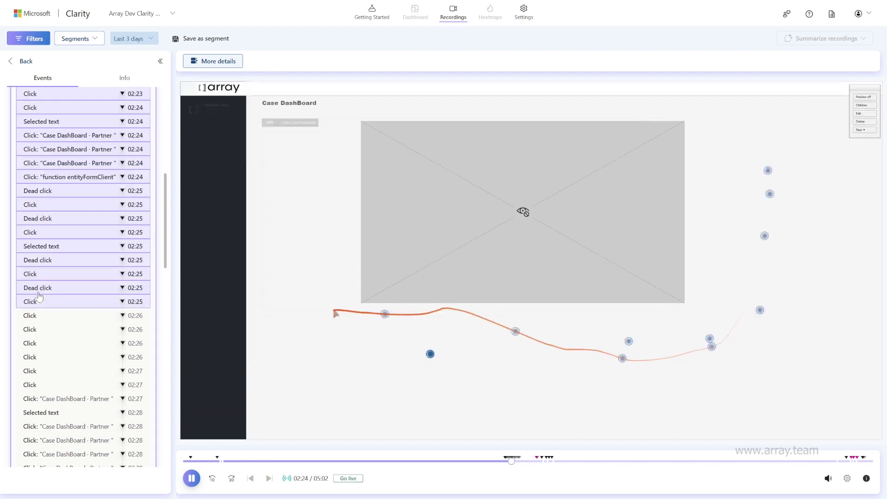
pyautogui.scroll(-10, 54, 337)
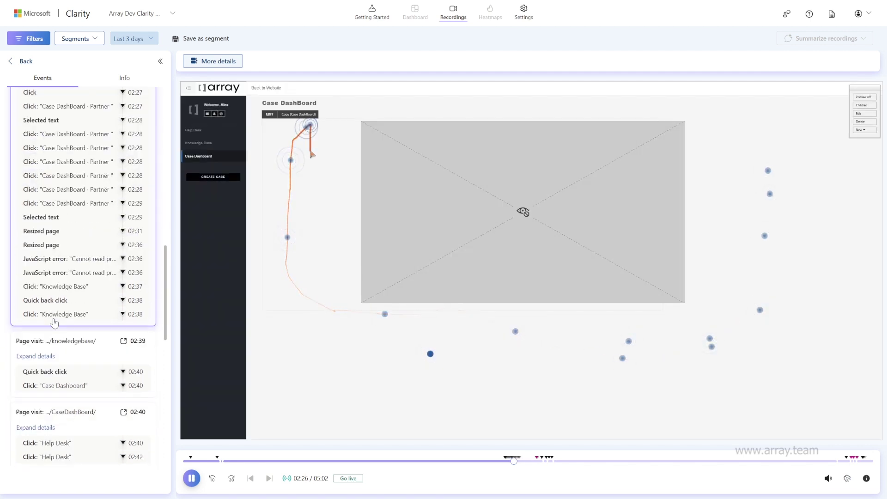
pyautogui.click(65, 340)
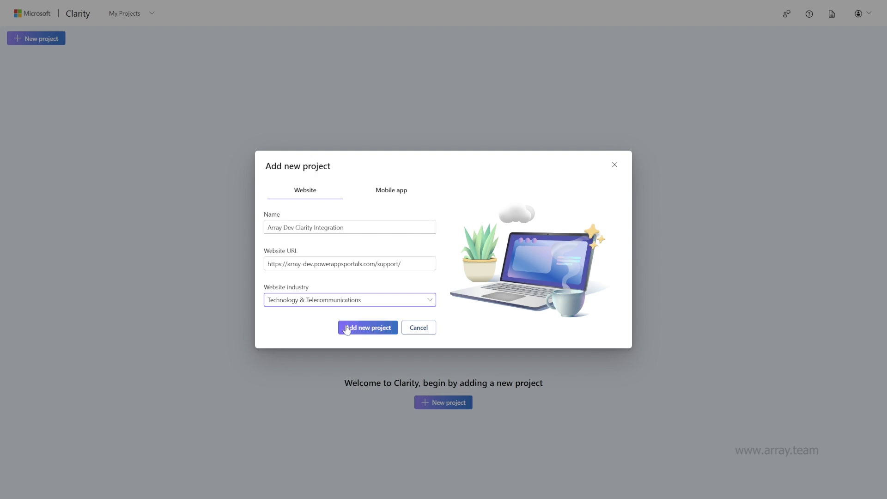
# - Add the website project Array Dev Clarity Integration and copy its manual-installation tracking code
pyautogui.click(347, 329)
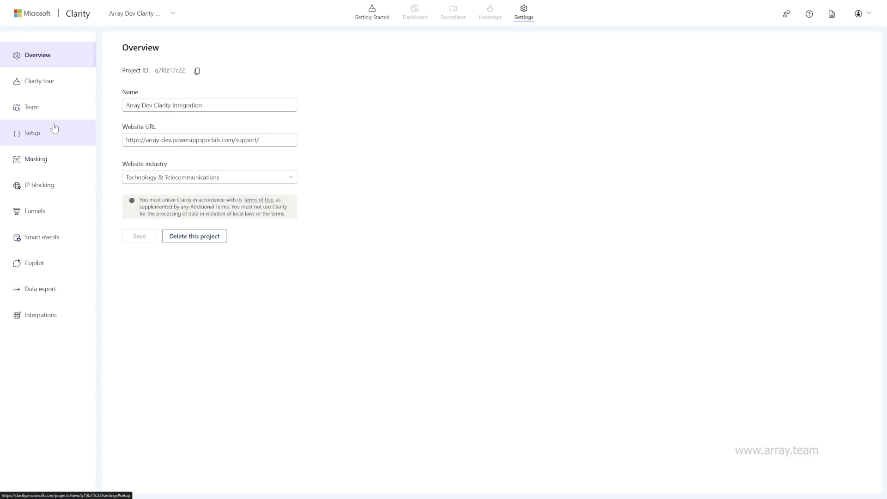
pyautogui.click(54, 128)
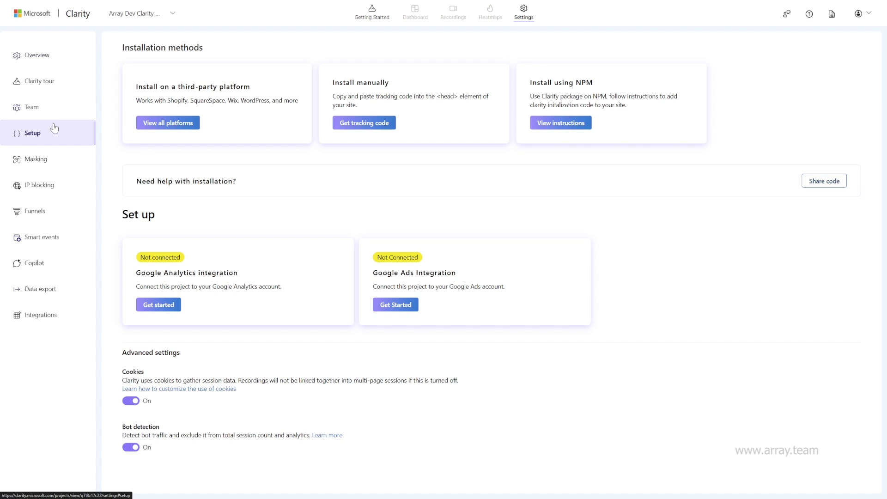
pyautogui.click(376, 131)
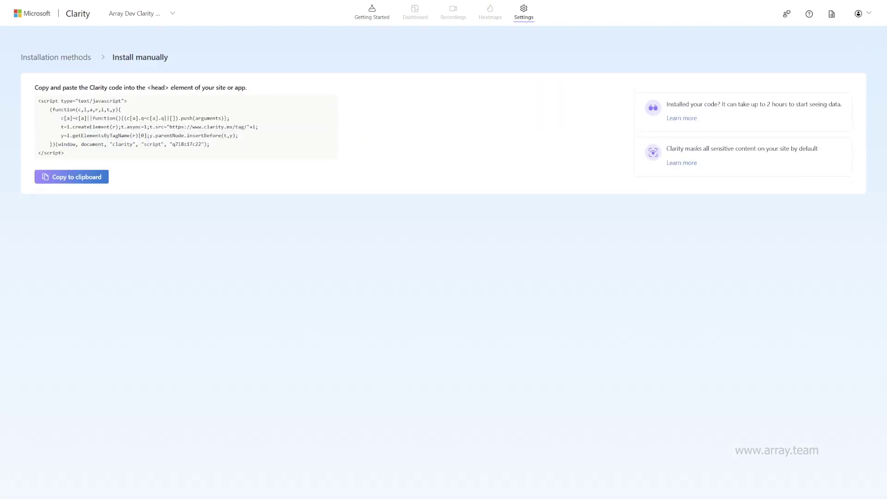
pyautogui.click(73, 178)
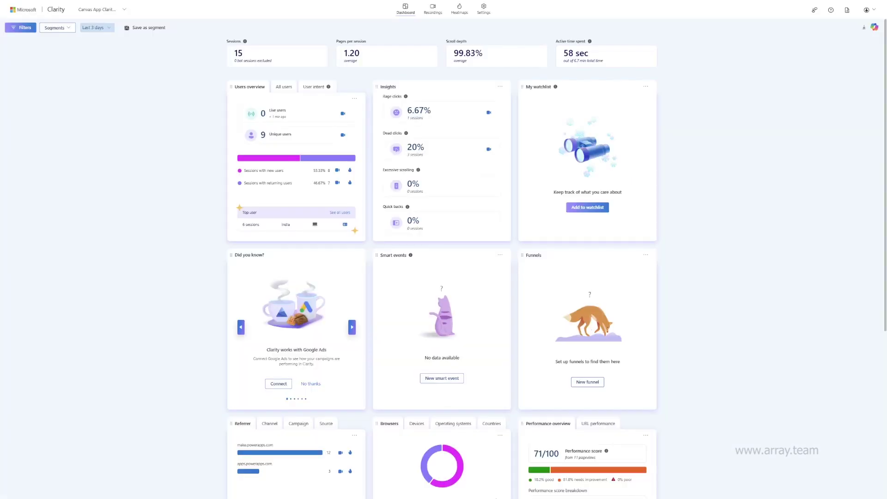
# - Look through the canvas app project's Clarity dashboard, from the user and insight cards to the performance overview
pyautogui.scroll(-3, 574, 278)
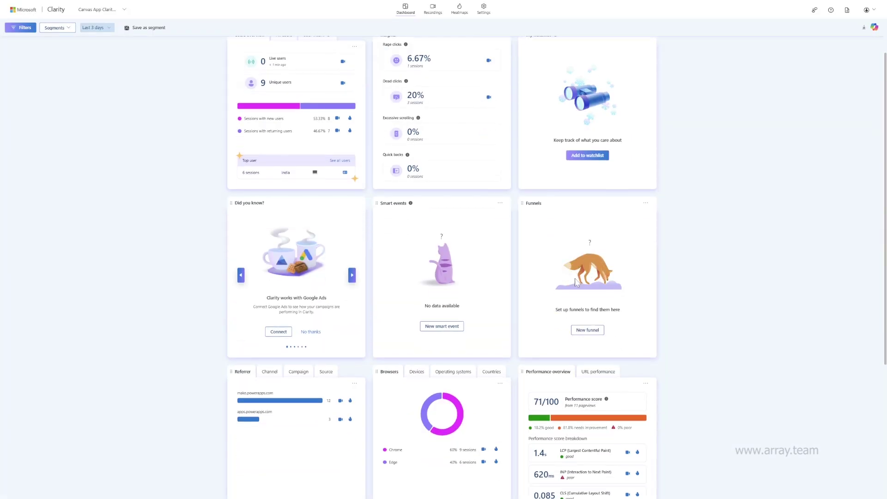
pyautogui.scroll(-3, 573, 288)
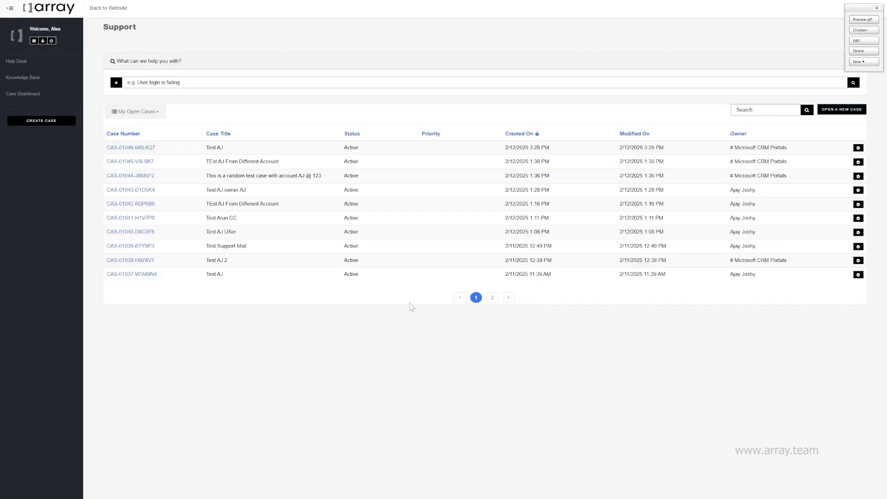
# - Switch to the Array support portal and view its Knowledge Base and Case Dashboard pages
pyautogui.click(36, 79)
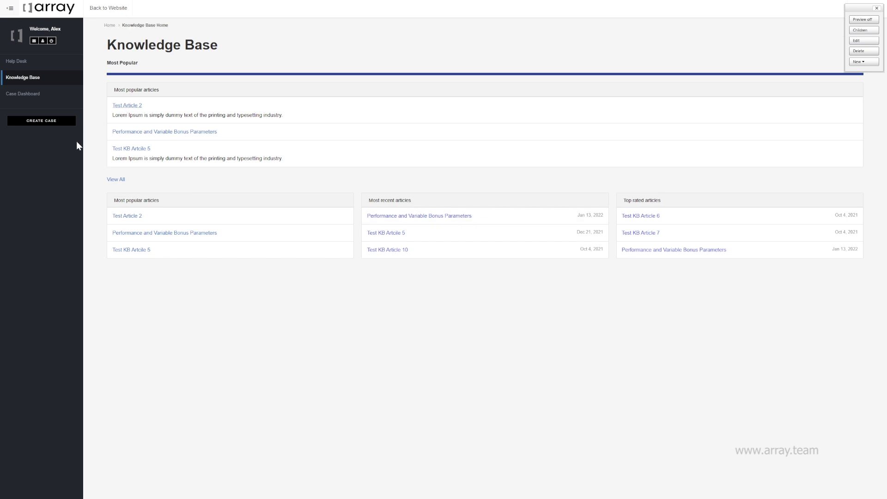
pyautogui.click(36, 95)
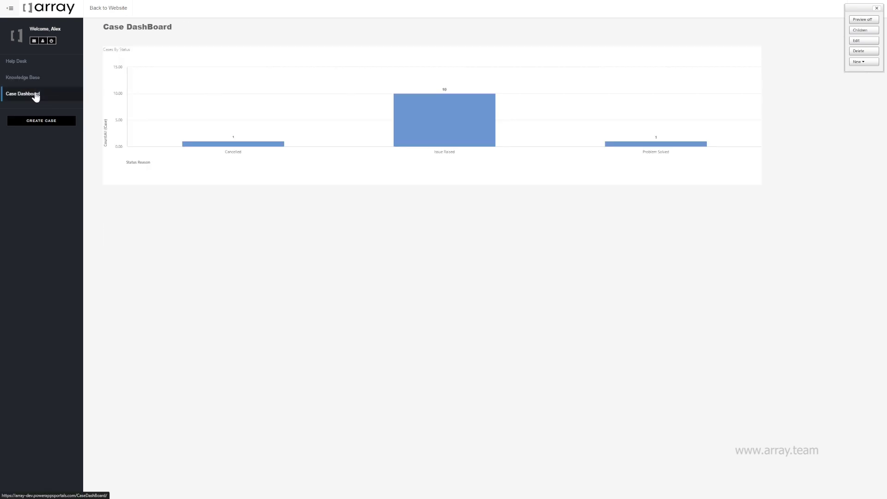
pyautogui.moveTo(455, 110)
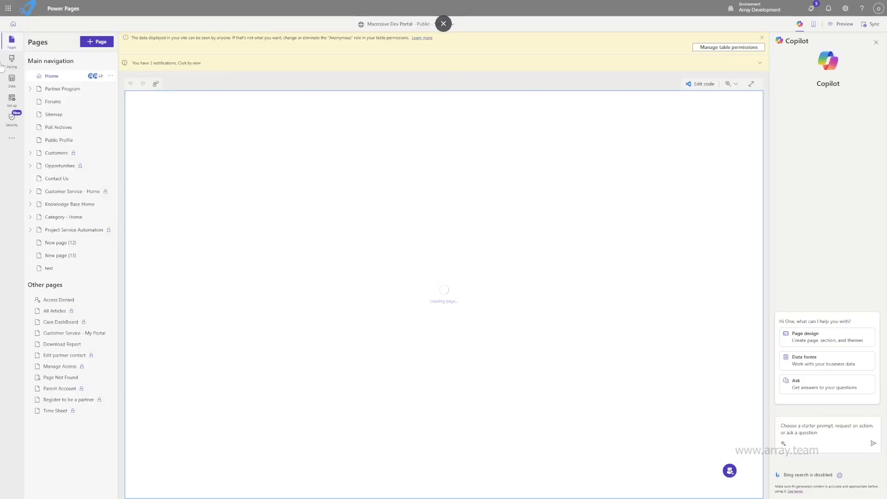
# - From Power Pages, open Portal Management and paste the Clarity tracking code before the closing head tag in the Partner Portal's header template
pyautogui.click(12, 138)
pyautogui.click(63, 170)
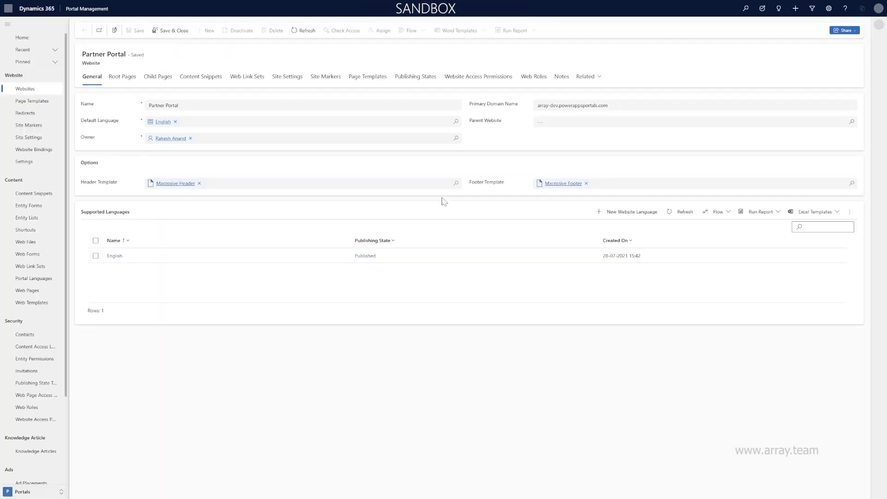
pyautogui.click(181, 183)
pyautogui.scroll(-6, 462, 277)
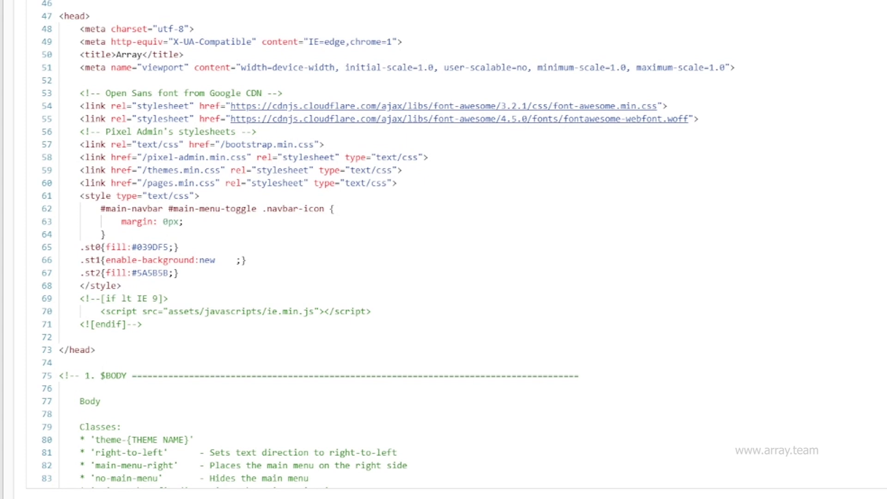
pyautogui.click(80, 337)
pyautogui.hotkey('ctrl', 'v')
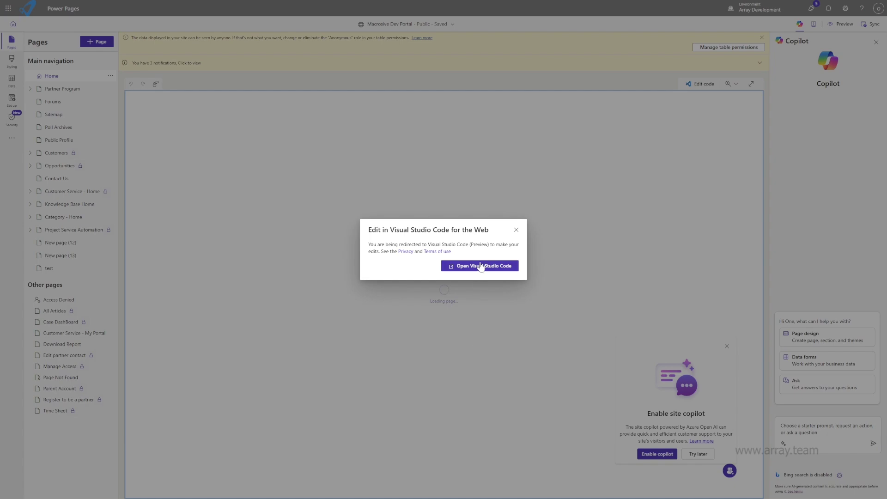
# - Open the site in Visual Studio Code for the Web and paste the tracking code on line 149, before the closing header tag
pyautogui.click(481, 266)
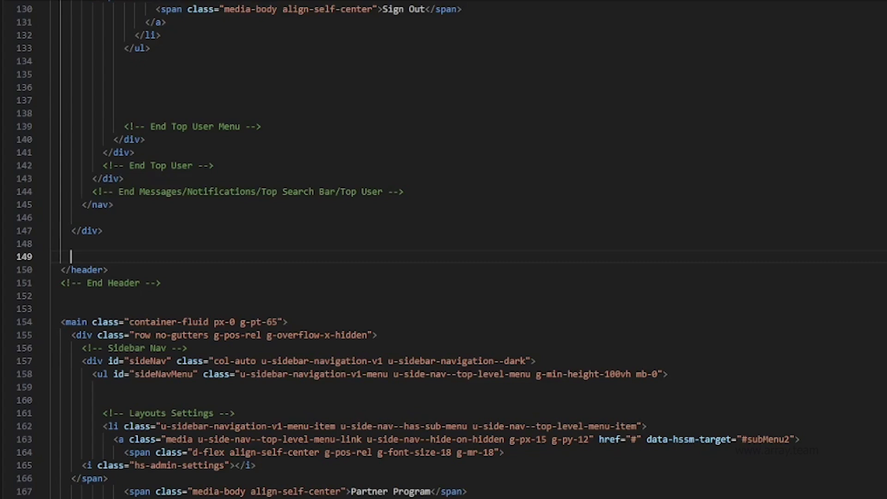
pyautogui.hotkey('ctrl', 'v')
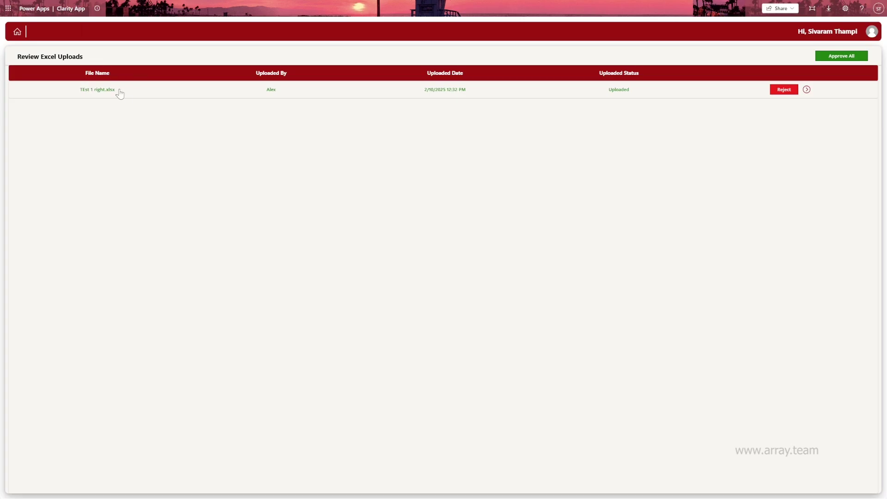
# - In the Clarity App running in Power Apps, view the Excel Uploads History and Approval History screens from the home screen
pyautogui.click(18, 31)
pyautogui.click(368, 82)
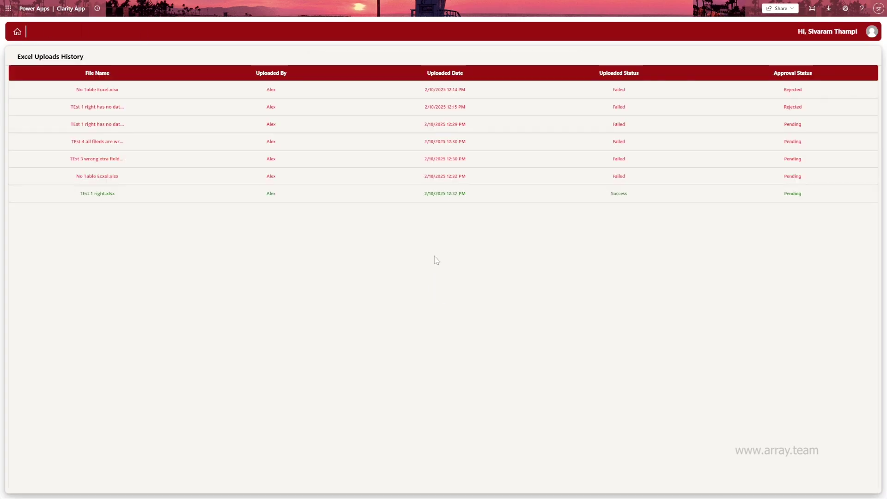
pyautogui.click(17, 33)
pyautogui.click(655, 105)
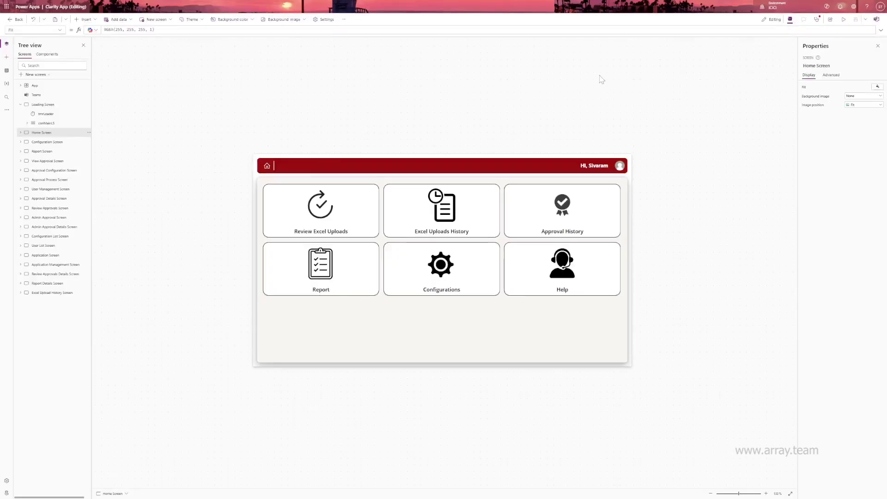
# - Import the ClarityDevCanvas code component into the Clarity App and place it in the lower part of the Home Screen
pyautogui.click(7, 58)
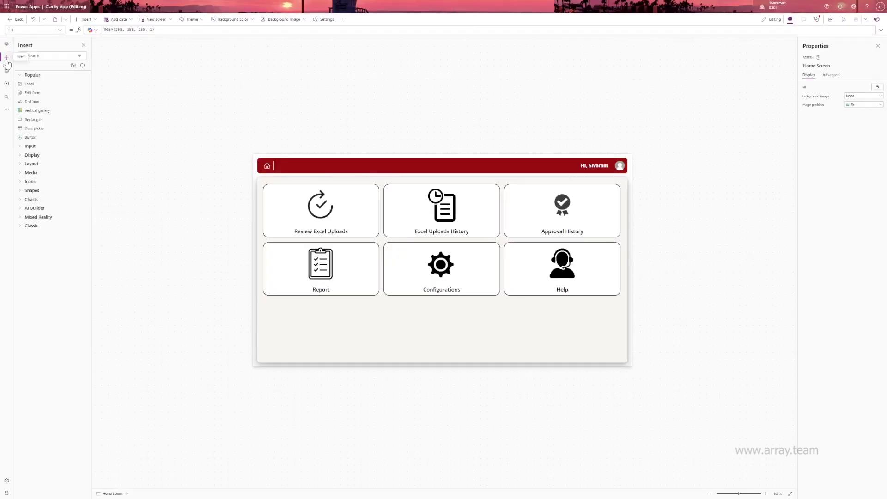
pyautogui.click(73, 66)
pyautogui.click(732, 31)
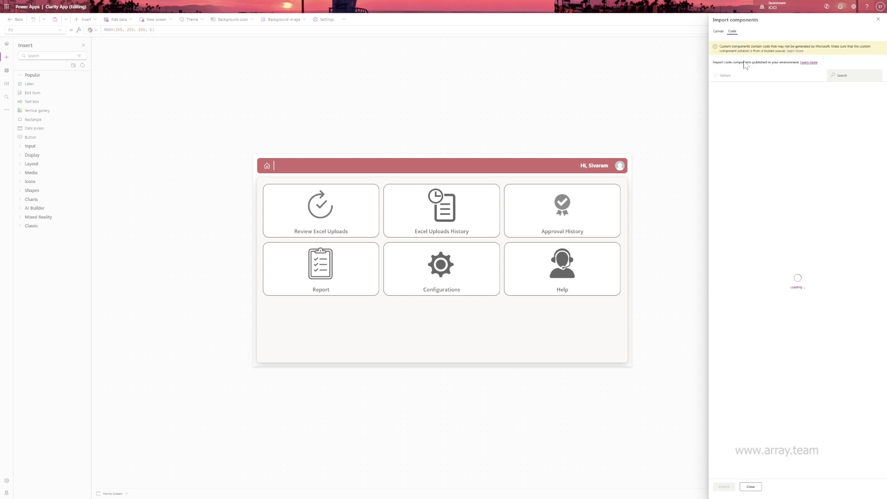
pyautogui.click(749, 109)
pyautogui.click(724, 487)
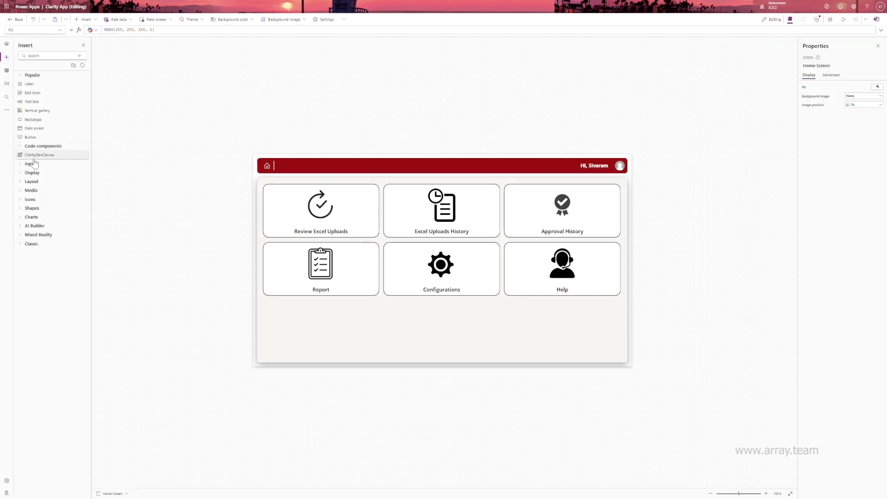
pyautogui.moveTo(33, 157); pyautogui.dragTo(284, 356)
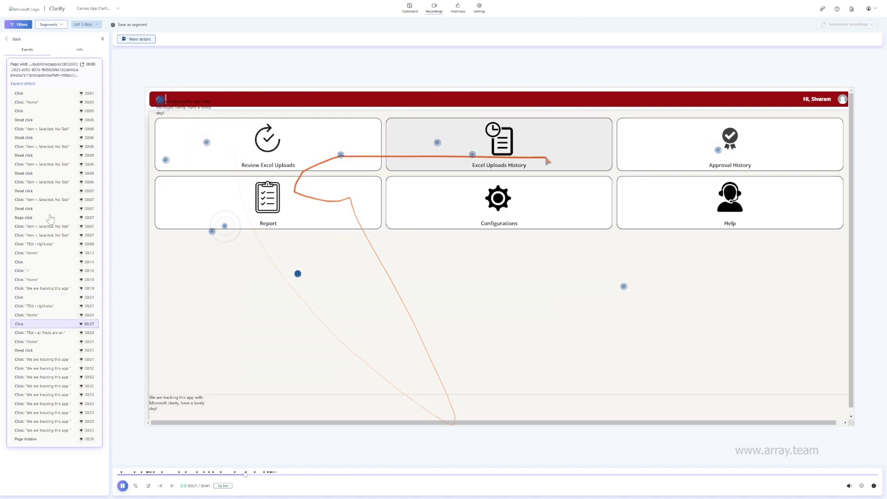
# - Jump to the dead click event at 00:07 in the canvas app's Clarity session recording
pyautogui.click(37, 194)
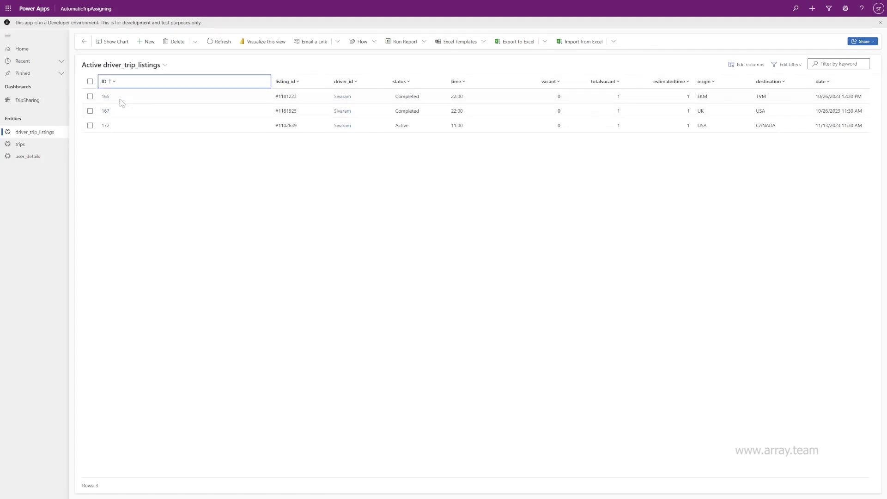
# - In the AutomaticTripAssigning app, view driver trip listing 165, record trip-0151 and the user_details table
pyautogui.click(106, 85)
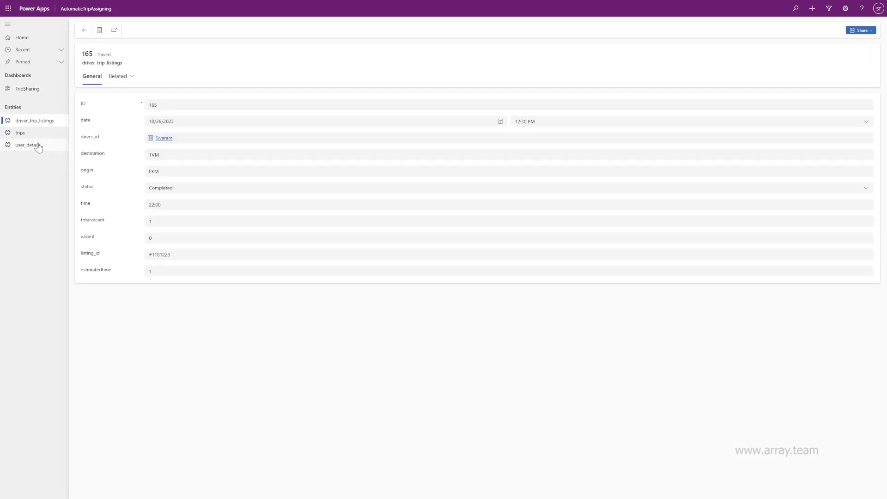
pyautogui.click(39, 135)
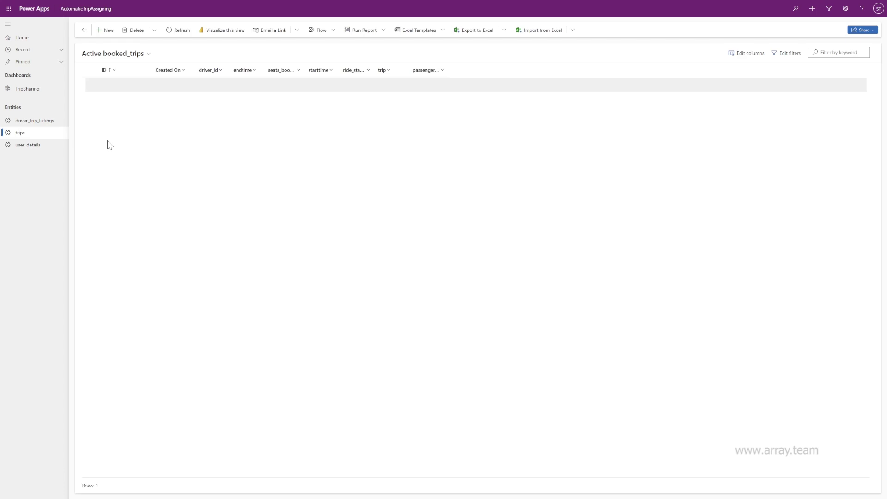
pyautogui.click(114, 86)
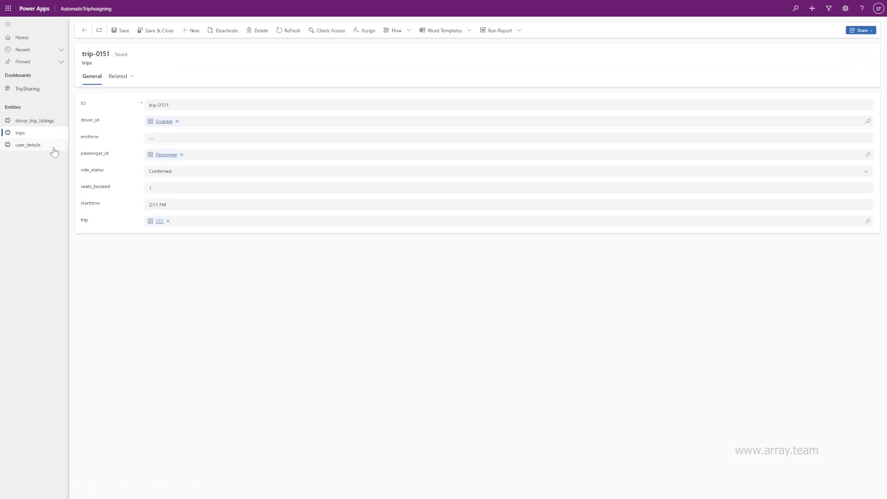
pyautogui.click(53, 151)
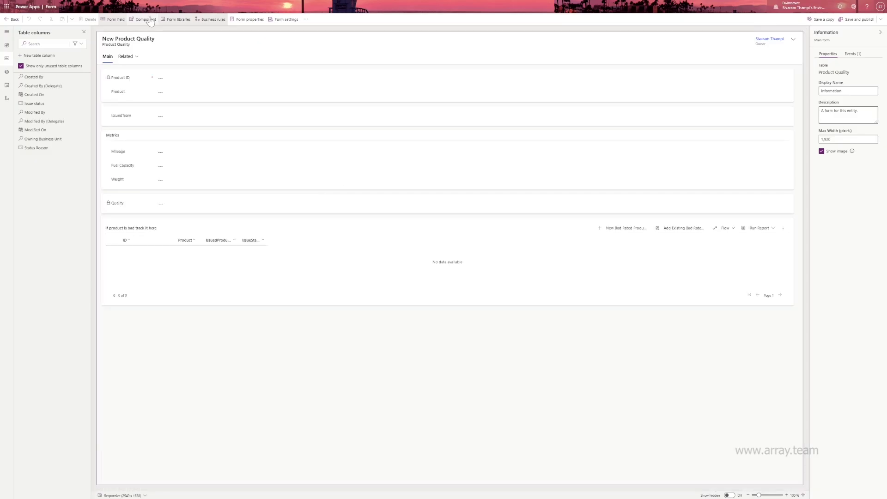
# - Get the ClarityDevCanvas component for the Product Quality form and add it to the form, bound to a table column
pyautogui.click(45, 493)
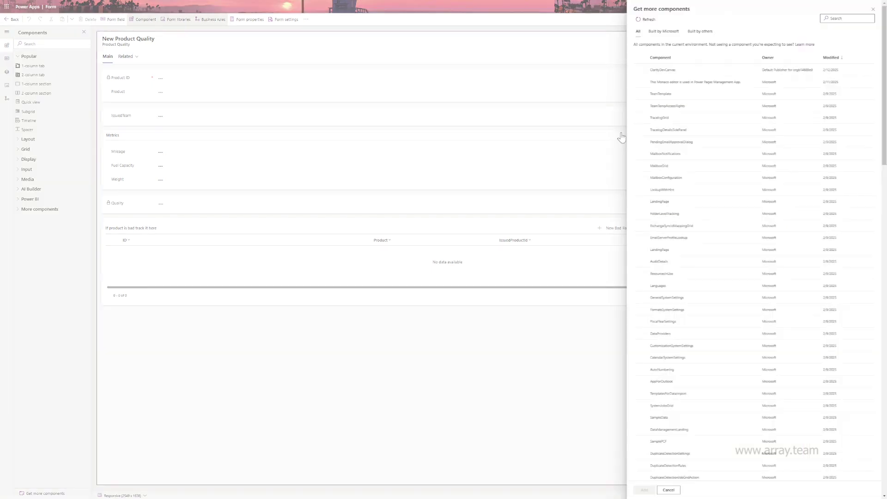
pyautogui.click(675, 71)
pyautogui.click(644, 490)
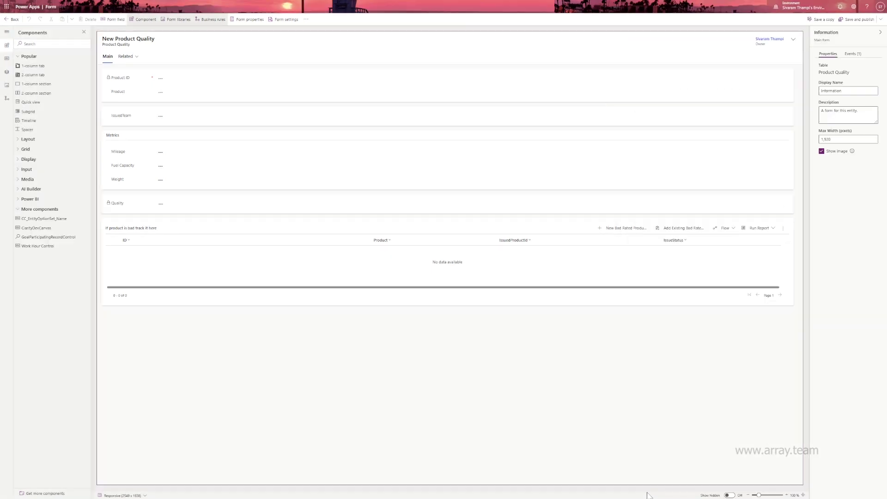
pyautogui.click(50, 229)
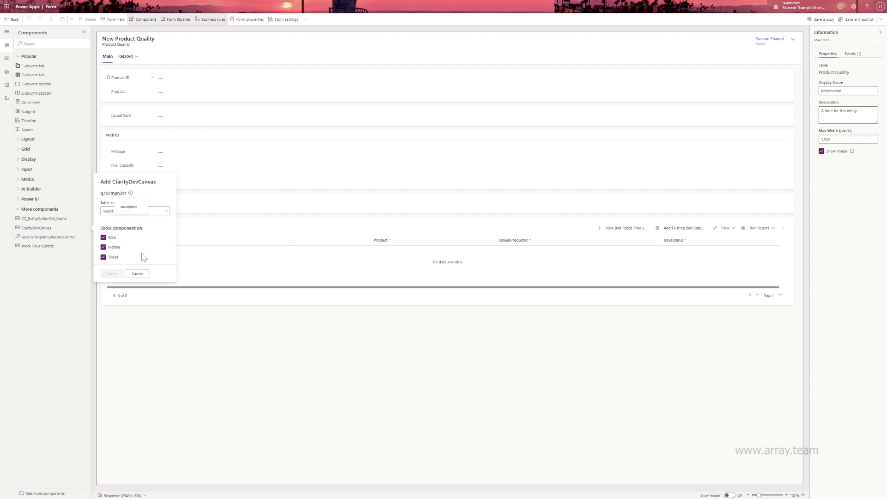
pyautogui.click(117, 230)
pyautogui.click(112, 273)
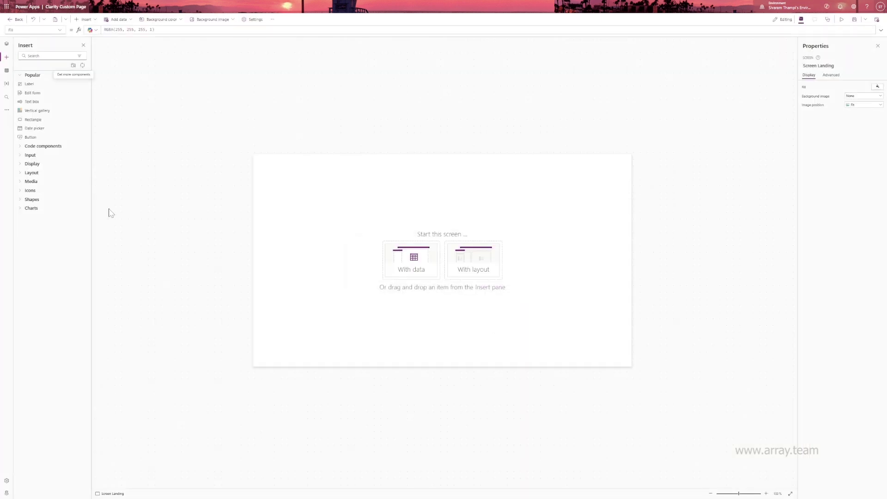
# - Place the Clarity code component on the landing screen of the Clarity Custom Page
pyautogui.moveTo(32, 157); pyautogui.dragTo(368, 271)
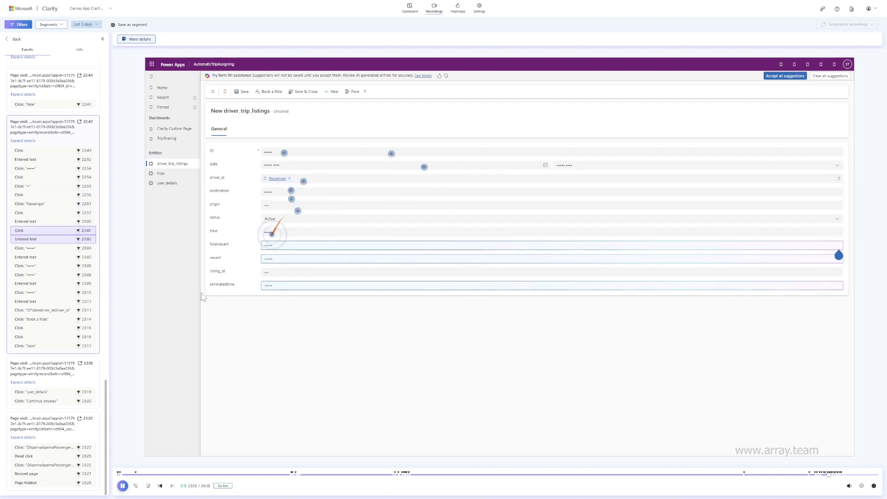
# - Jump to the click event just before Save in the new driver trip listing's Clarity session recording
pyautogui.click(32, 339)
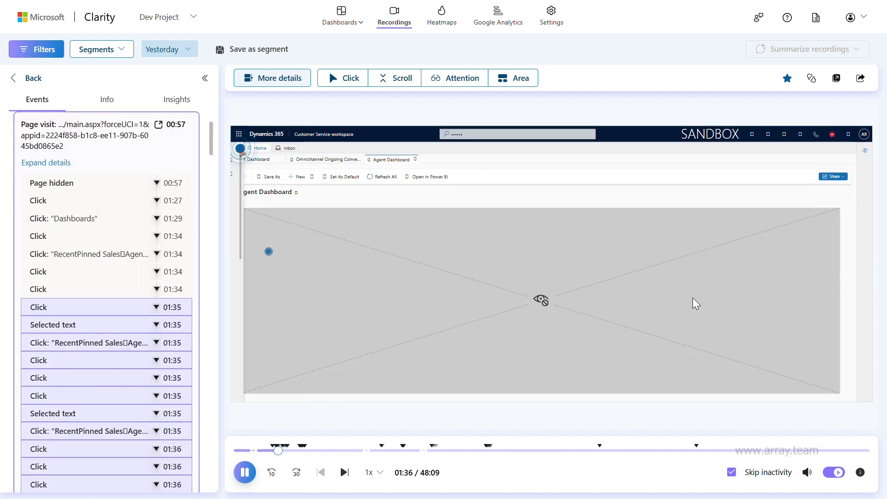
# - Review the scroll, attention and area maps of the Dev Project recording, checking the Customer Service workspace and Home Inbox areas
pyautogui.scroll(-20, 94, 312)
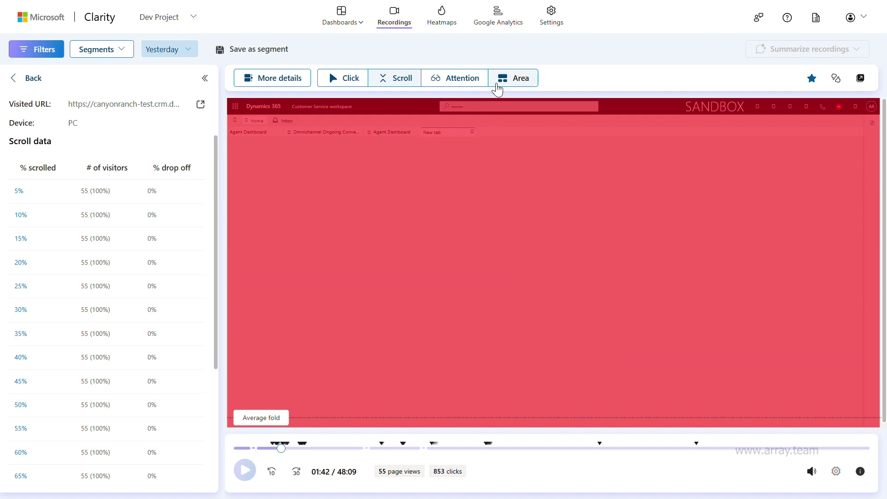
pyautogui.click(458, 80)
pyautogui.click(519, 78)
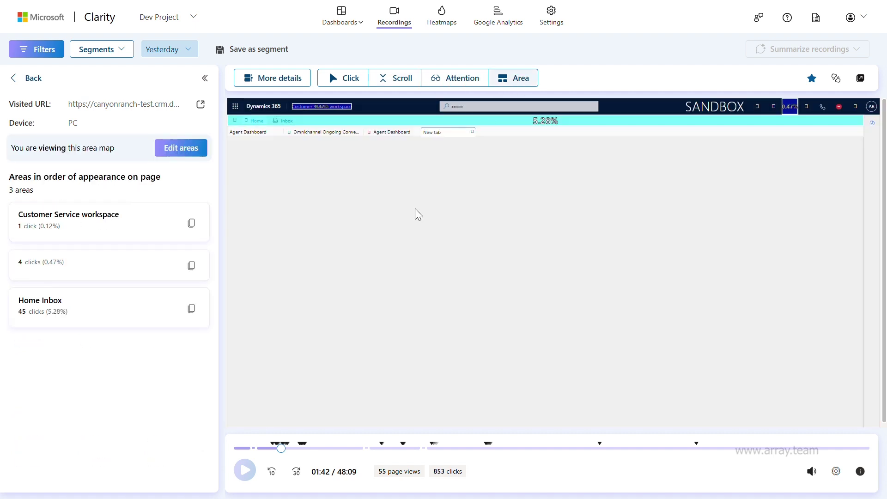
pyautogui.click(45, 239)
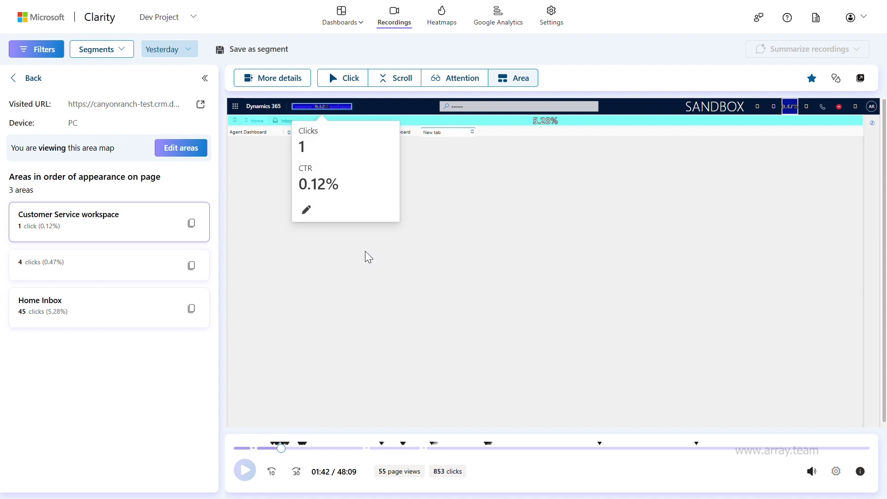
pyautogui.click(206, 309)
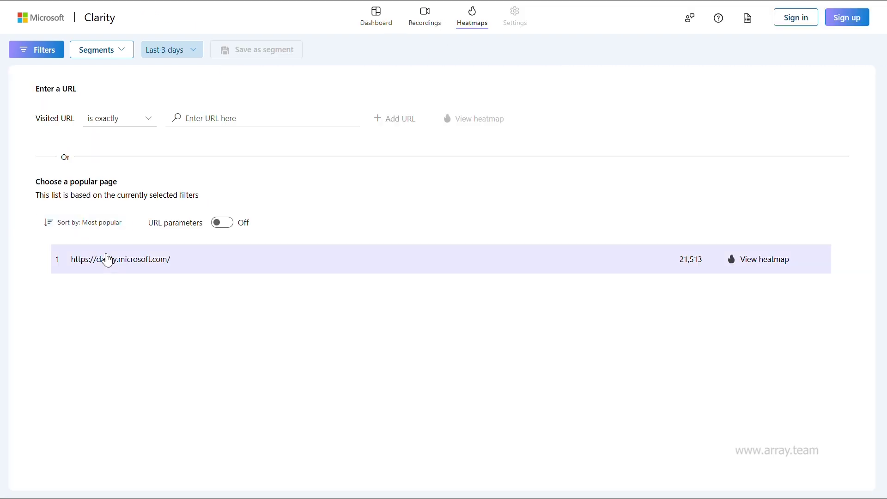
pyautogui.click(107, 260)
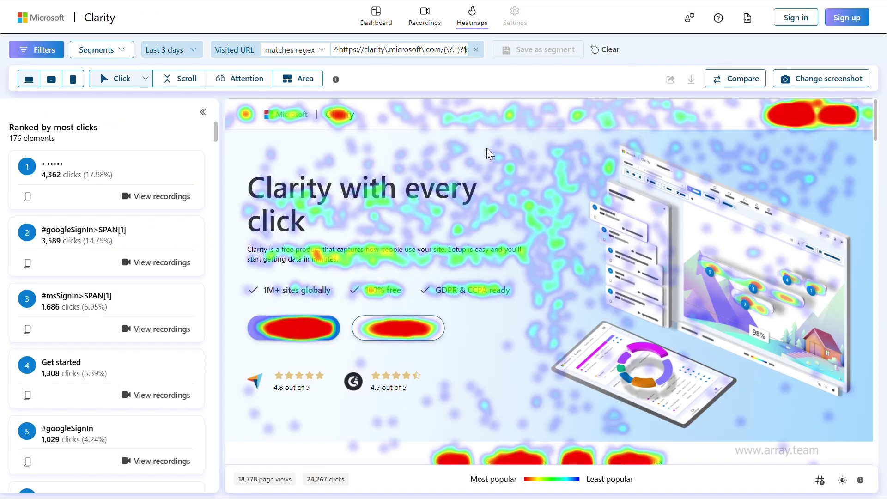
pyautogui.moveTo(799, 112)
pyautogui.click(834, 113)
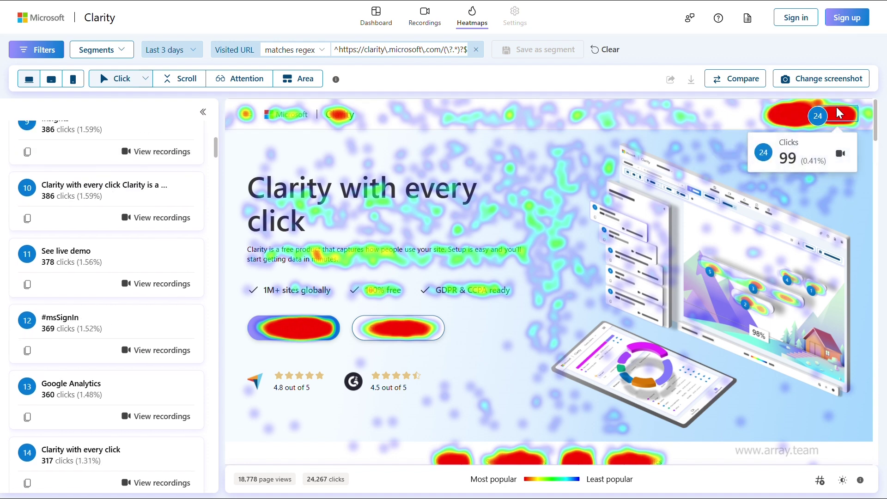
pyautogui.moveTo(323, 388)
pyautogui.click(296, 328)
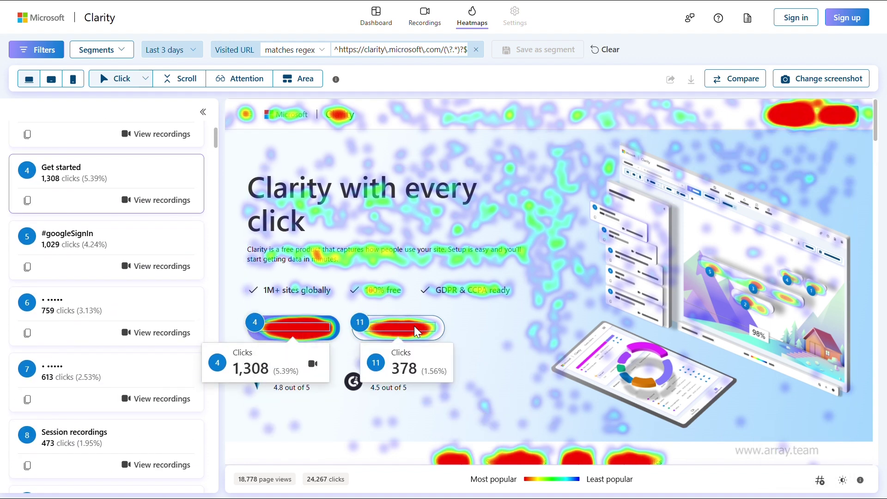
pyautogui.click(426, 332)
# - Inspect the click hotspots on Session recordings and the last feature tab below the hero section, dismissing the sign-up prompt
pyautogui.scroll(-3, 426, 332)
pyautogui.click(521, 331)
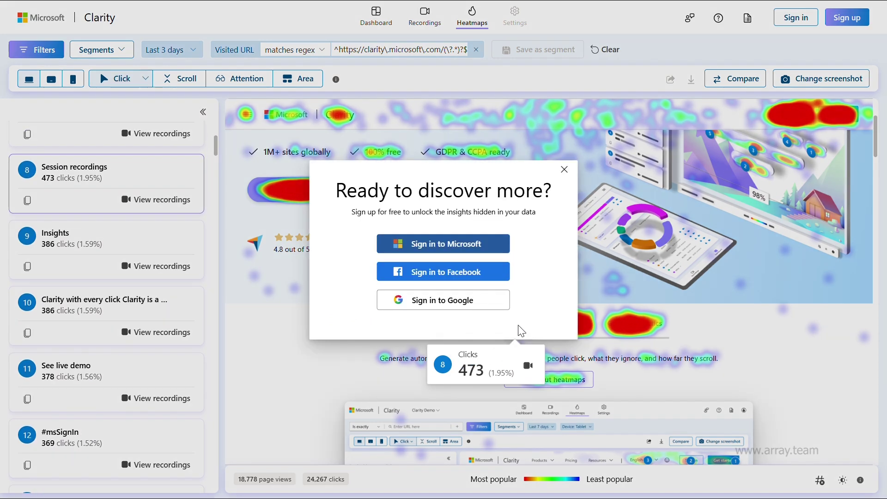
pyautogui.click(560, 170)
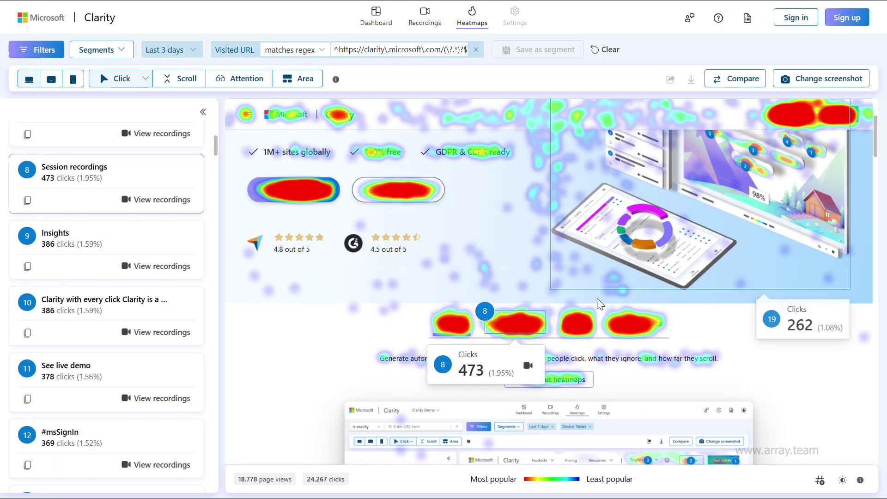
pyautogui.click(623, 322)
pyautogui.scroll(-3, 135, 222)
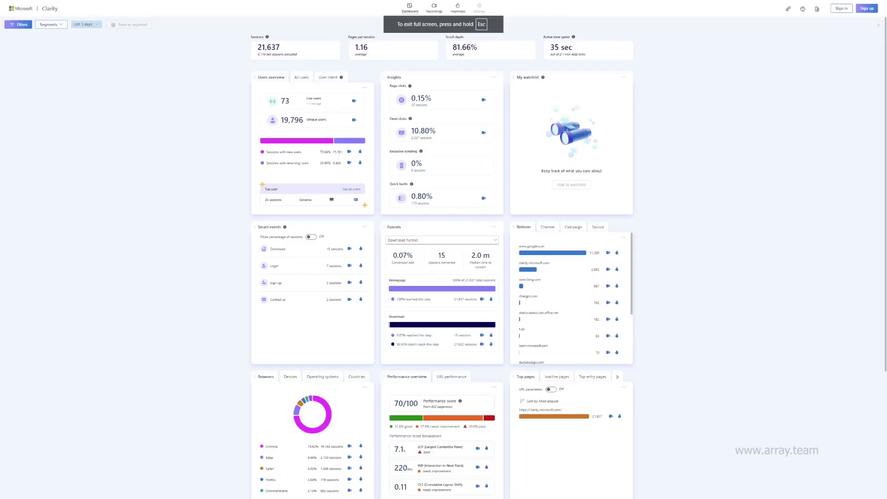
# - Review the demo dashboard's widgets and filter the dashboard to sessions from the Chrome browser
pyautogui.scroll(-4, 719, 214)
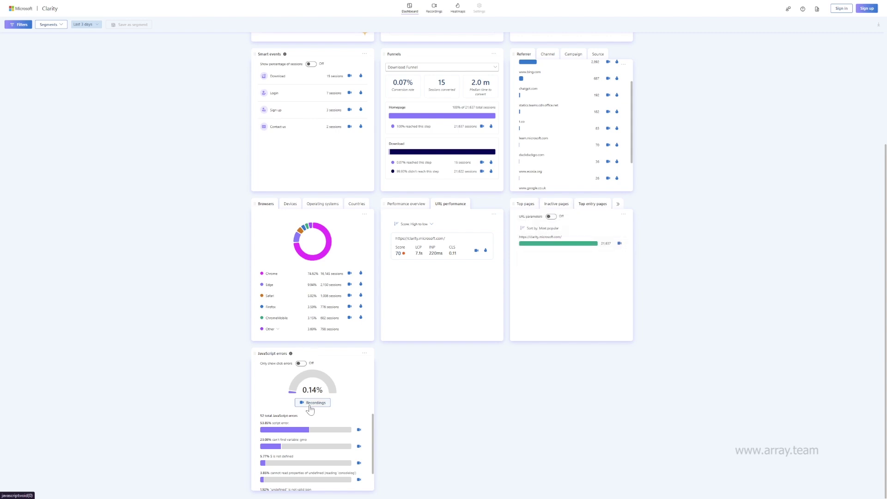
pyautogui.scroll(2, 286, 392)
pyautogui.click(271, 344)
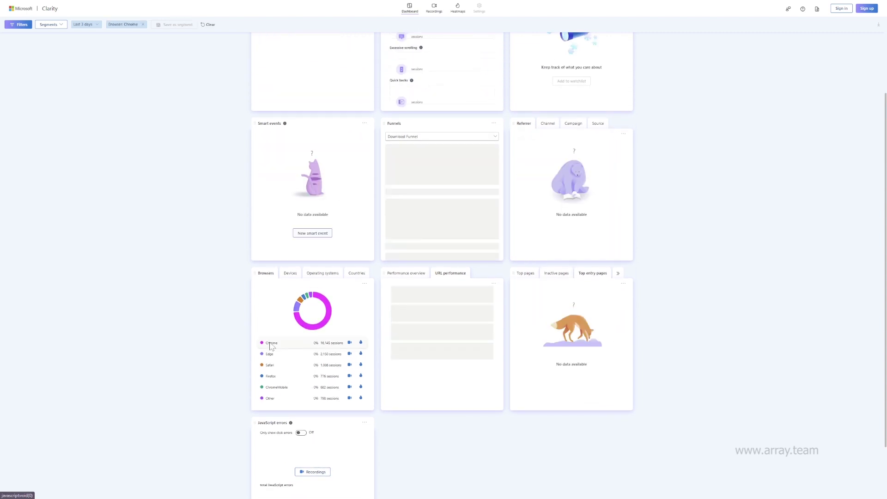